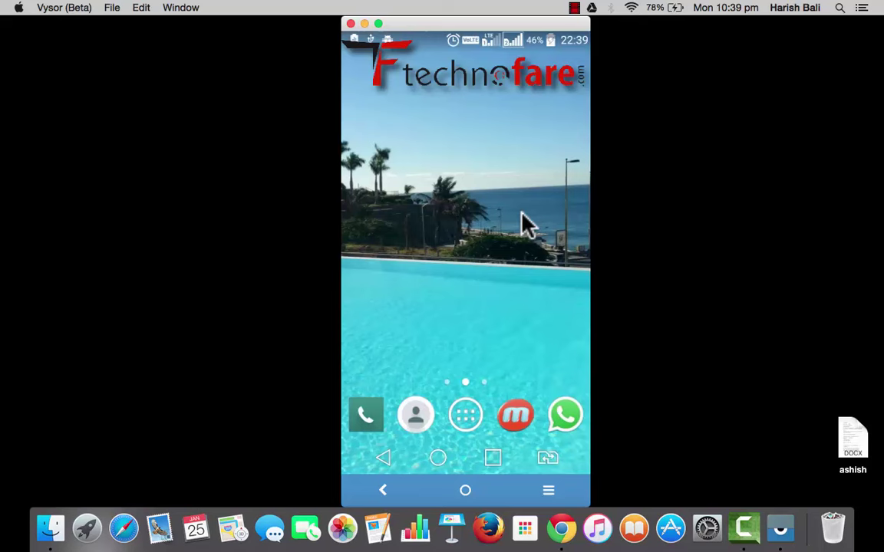
Launch Mobizen's Record screen widget and reposition it near the home screen's upper-left corner.
{"action": "left_click", "coordinate": [517, 418]}
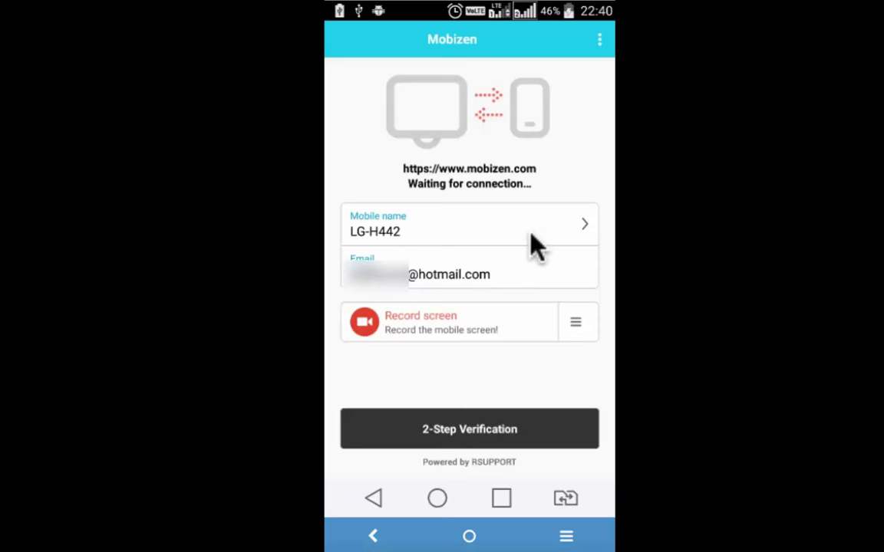
{"action": "left_click", "coordinate": [492, 330]}
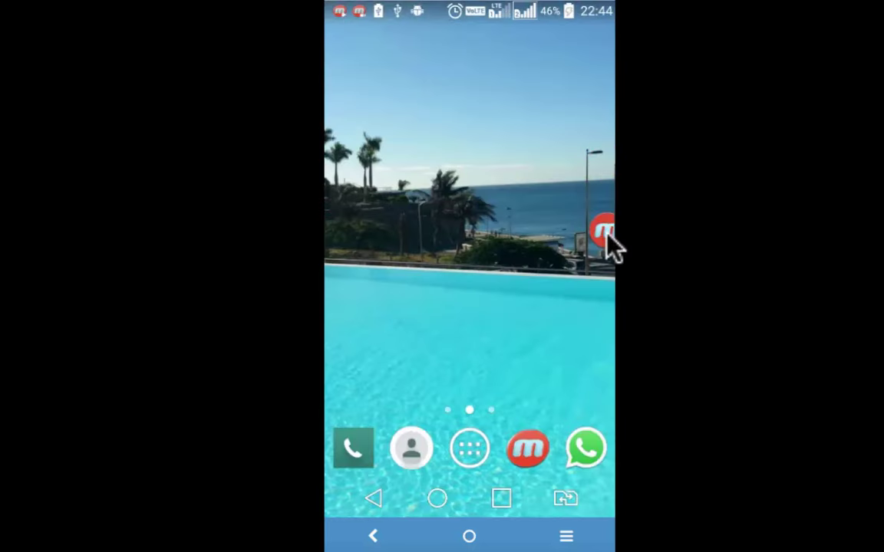
{"action": "left_click_drag", "start_coordinate": [606, 234], "coordinate": [348, 82]}
Record a short screen video with the Mobizen widget, pause and stop it, and postpone the rating request with Check later.
{"action": "left_click", "coordinate": [338, 62]}
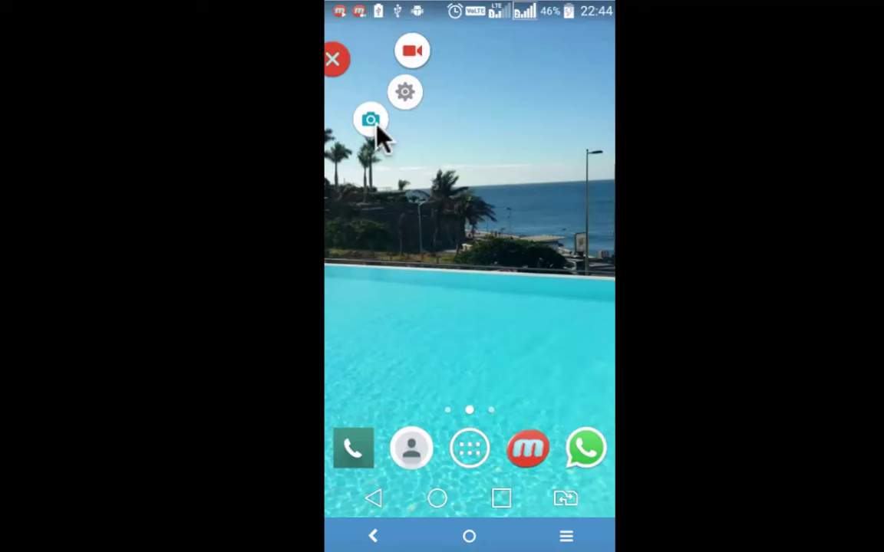
{"action": "left_click", "coordinate": [412, 52]}
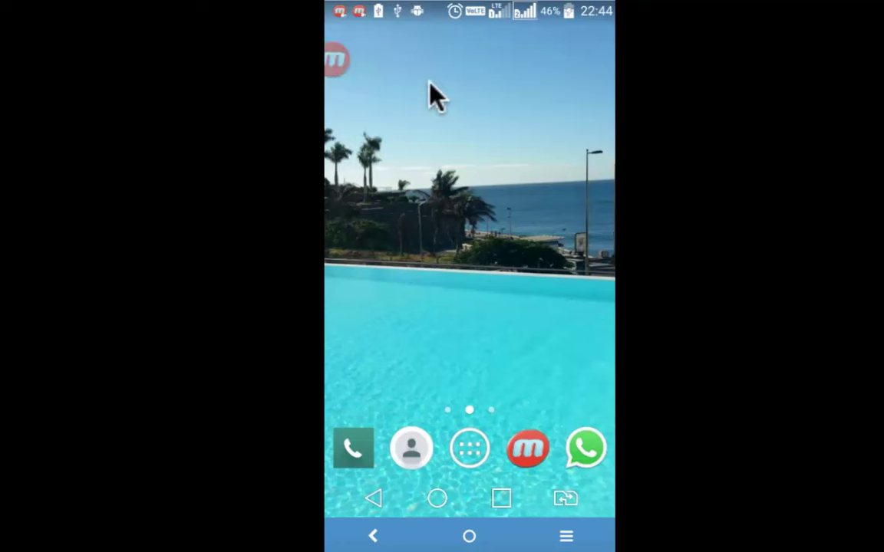
{"action": "left_click", "coordinate": [336, 61]}
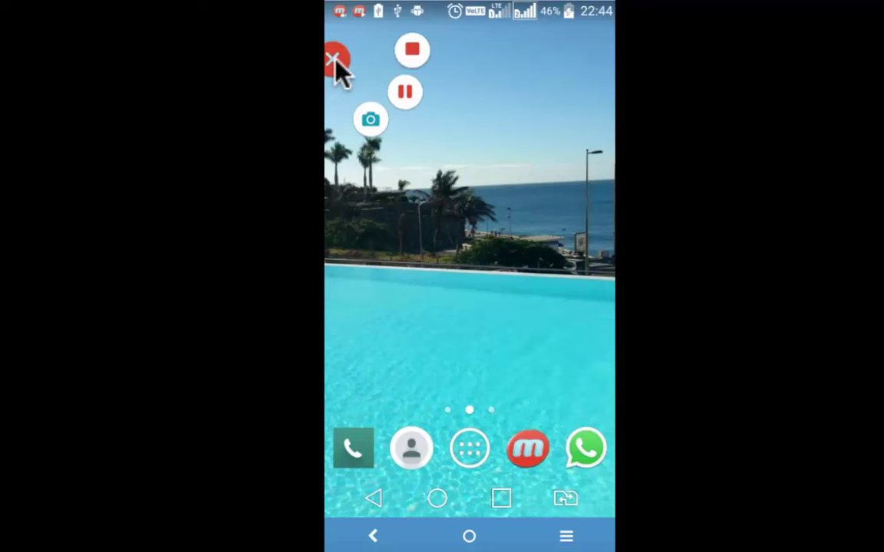
{"action": "left_click", "coordinate": [406, 94]}
{"action": "left_click", "coordinate": [412, 52]}
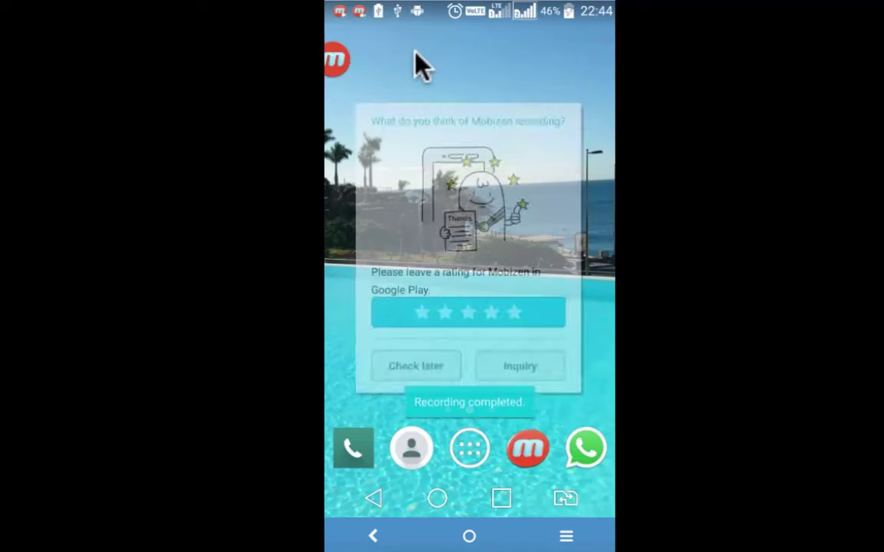
{"action": "left_click", "coordinate": [419, 372]}
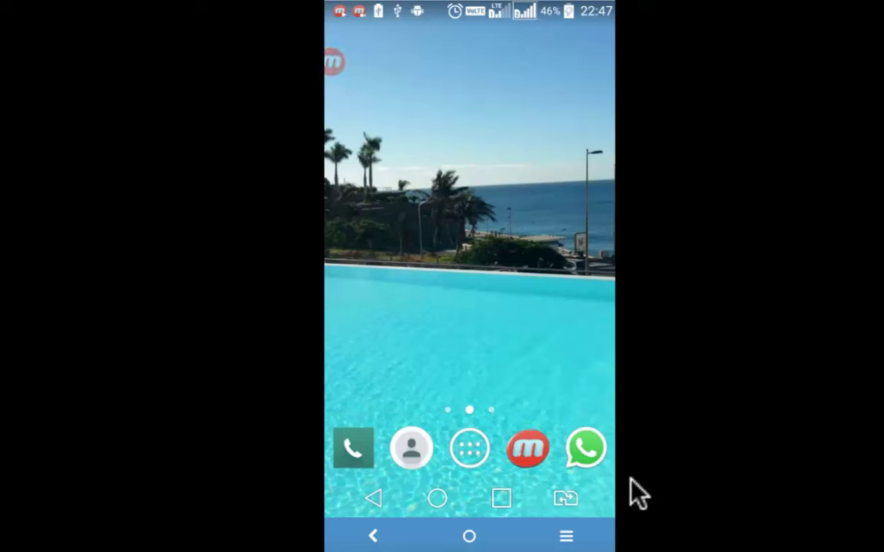
Open the recording mobizen_20160125_224444.mp4 from Mobizen's list of recordings in the video editor and look at its editing tools.
{"action": "left_click", "coordinate": [528, 453]}
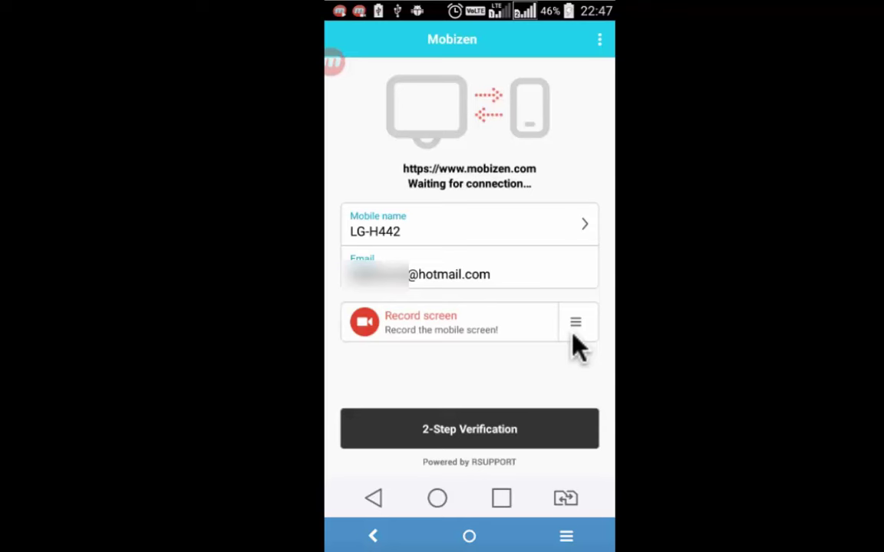
{"action": "left_click", "coordinate": [576, 324]}
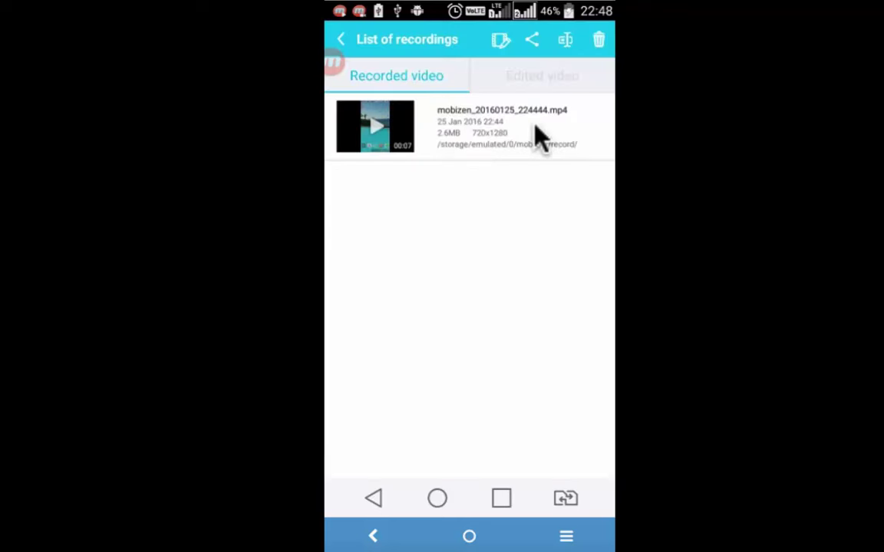
{"action": "left_click", "coordinate": [537, 132]}
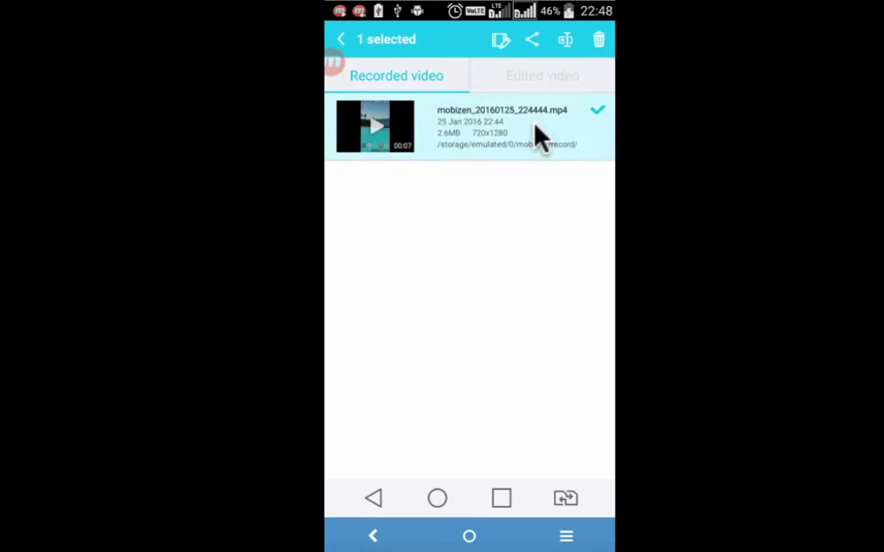
{"action": "left_click", "coordinate": [500, 40]}
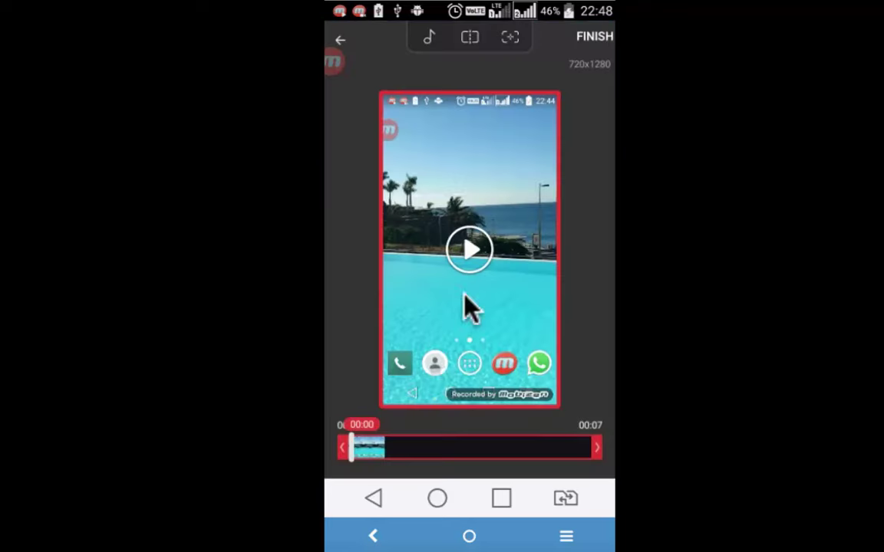
{"action": "left_click", "coordinate": [468, 36]}
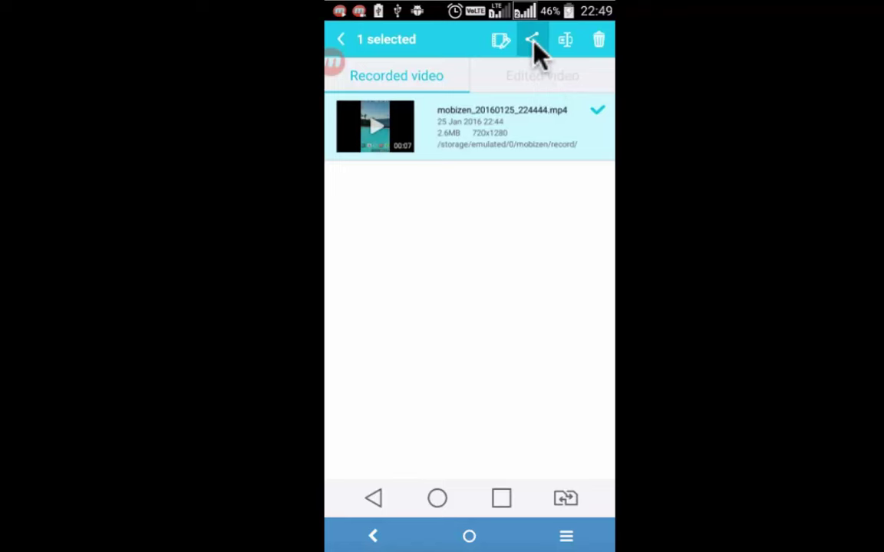
Examine the sharing options for the selected recording and return to the list of recordings.
{"action": "left_click", "coordinate": [533, 43]}
{"action": "scroll", "coordinate": [489, 185], "scroll_direction": "down", "scroll_amount": 3}
{"action": "scroll", "coordinate": [491, 188], "scroll_direction": "up", "scroll_amount": 3}
{"action": "scroll", "coordinate": [491, 188], "scroll_direction": "down", "scroll_amount": 5}
{"action": "scroll", "coordinate": [491, 188], "scroll_direction": "up", "scroll_amount": 3}
{"action": "scroll", "coordinate": [491, 188], "scroll_direction": "up", "scroll_amount": 3}
{"action": "left_click", "coordinate": [373, 503]}
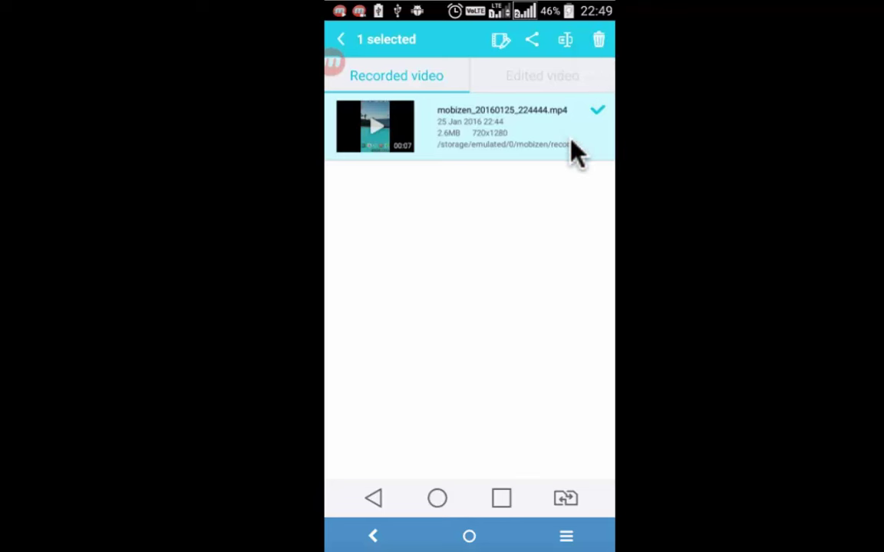
{"action": "left_click", "coordinate": [584, 115]}
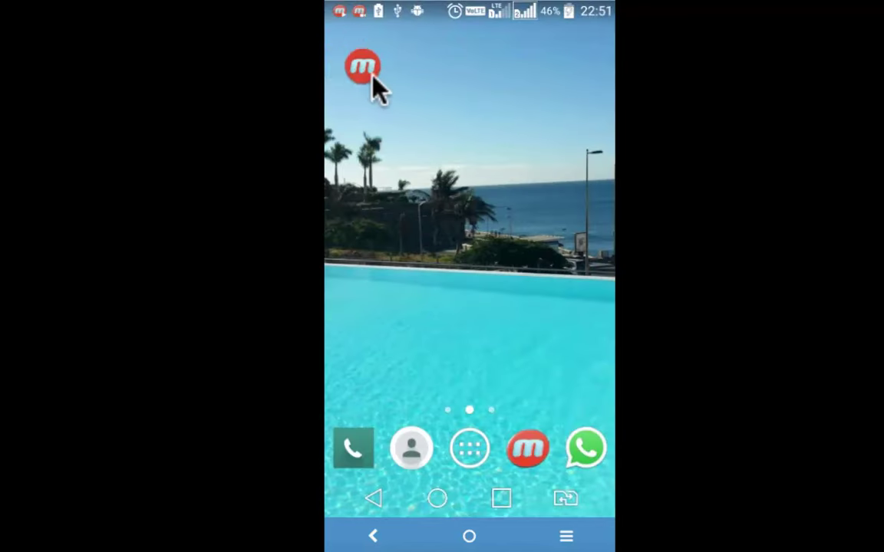
Dock the Mobizen widget at the edge of the home screen and open its recording preferences.
{"action": "left_click_drag", "start_coordinate": [373, 74], "coordinate": [340, 74]}
{"action": "left_click", "coordinate": [338, 77]}
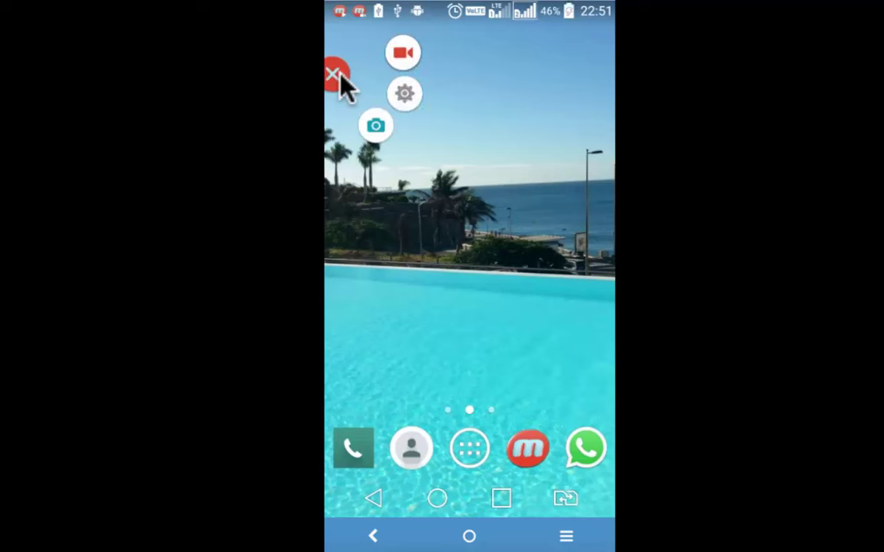
{"action": "left_click", "coordinate": [406, 98]}
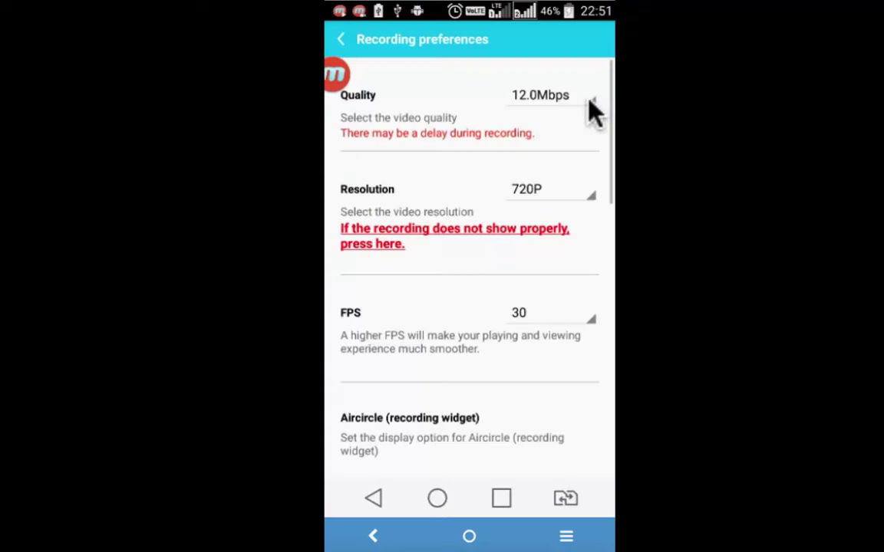
Examine the available choices for video quality, resolution and FPS in the recording preferences.
{"action": "left_click", "coordinate": [591, 104]}
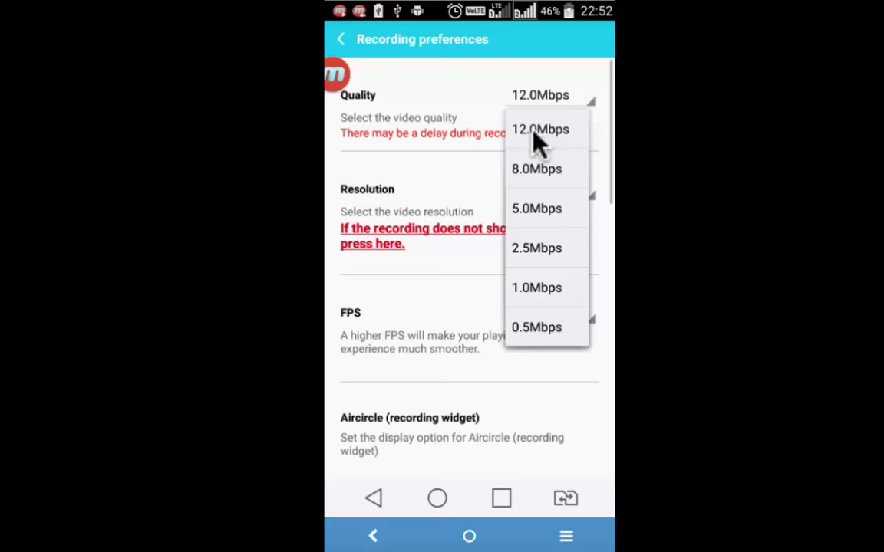
{"action": "left_click", "coordinate": [461, 179]}
{"action": "left_click", "coordinate": [587, 202]}
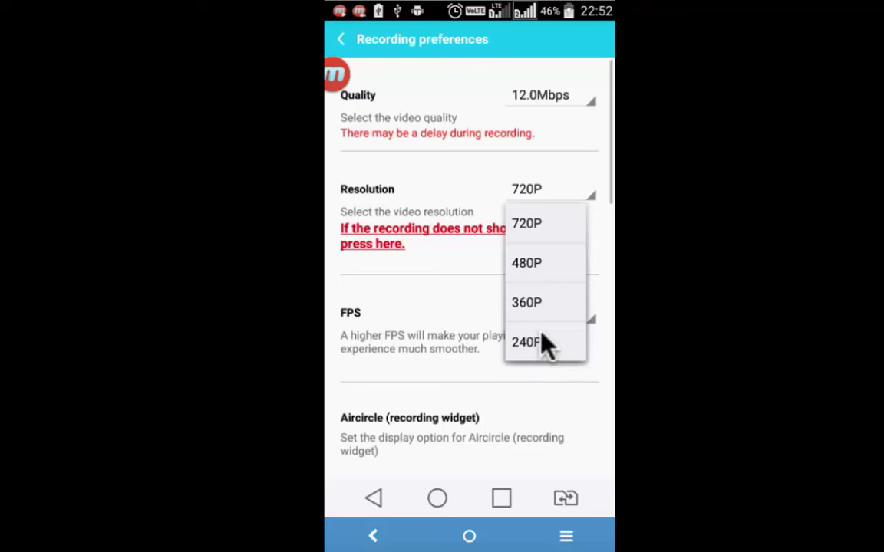
{"action": "left_click", "coordinate": [448, 184]}
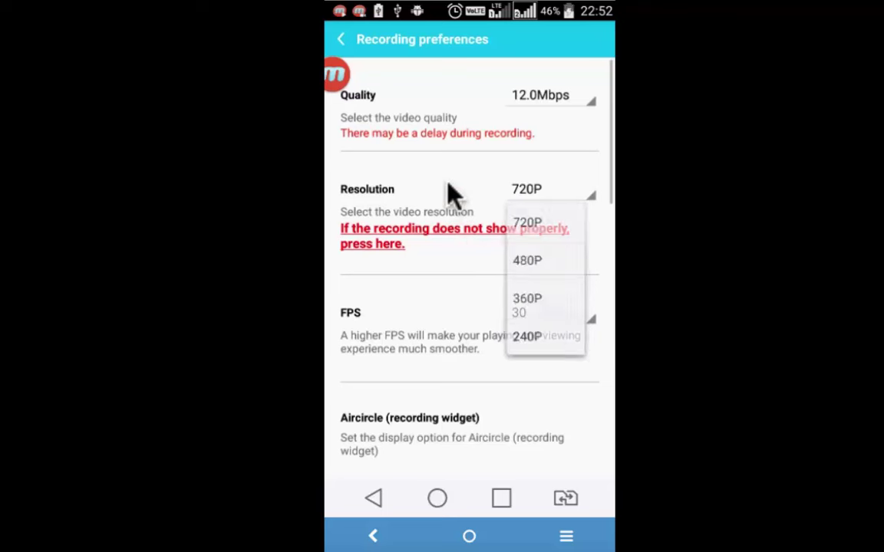
{"action": "key", "text": "Down"}
{"action": "key", "text": "Down"}
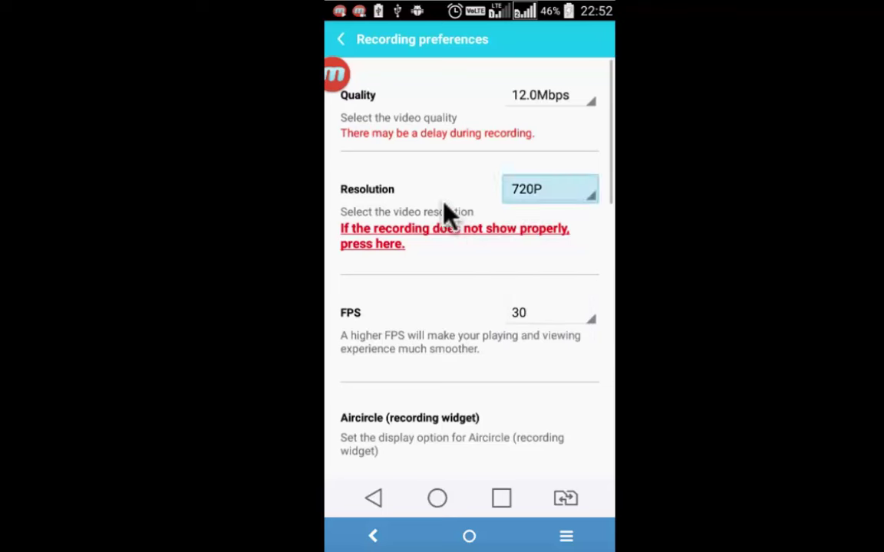
{"action": "left_click", "coordinate": [584, 318]}
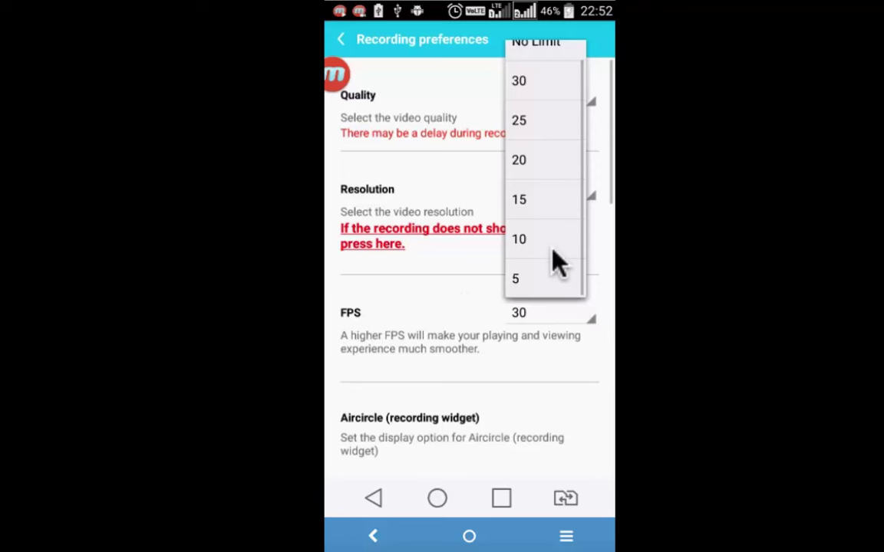
{"action": "left_click", "coordinate": [455, 306]}
Set the Aircircle recording widget to Front camera and move the camera bubble around the home screen.
{"action": "scroll", "coordinate": [491, 322], "scroll_direction": "down", "scroll_amount": 3}
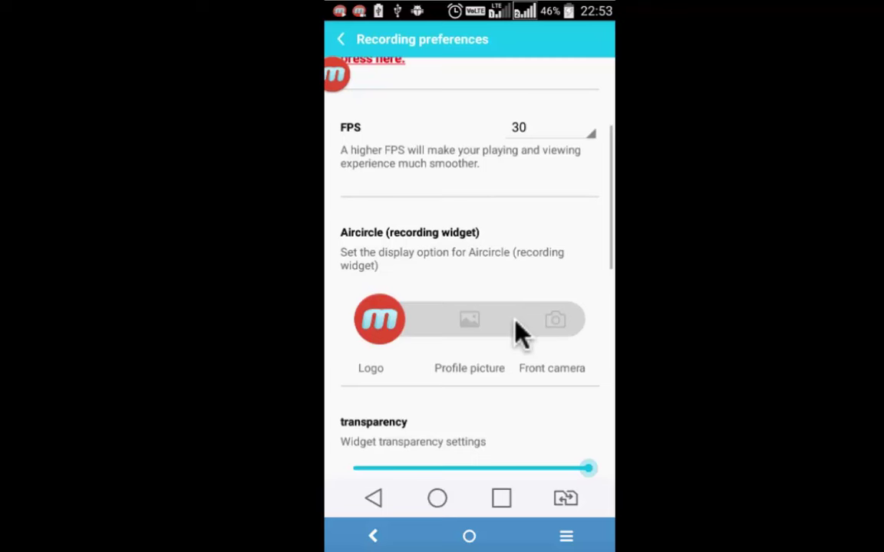
{"action": "left_click", "coordinate": [557, 322]}
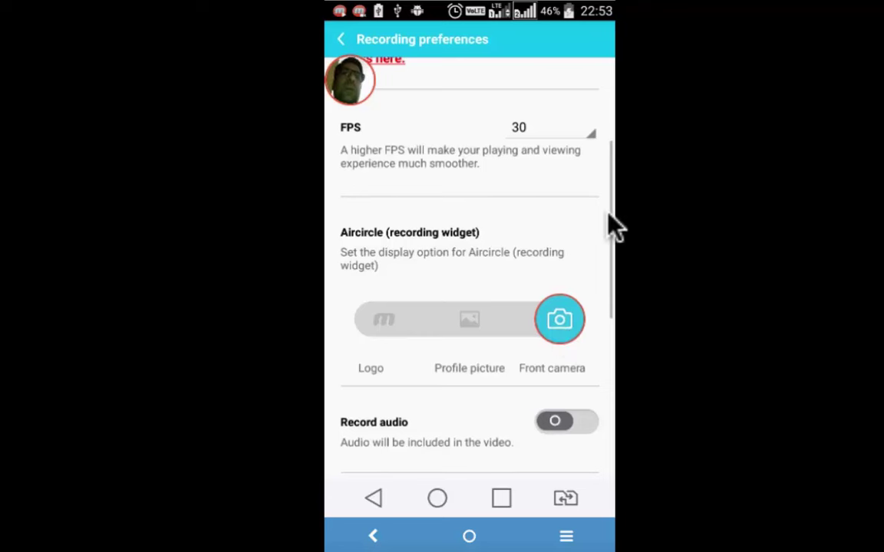
{"action": "left_click", "coordinate": [436, 499]}
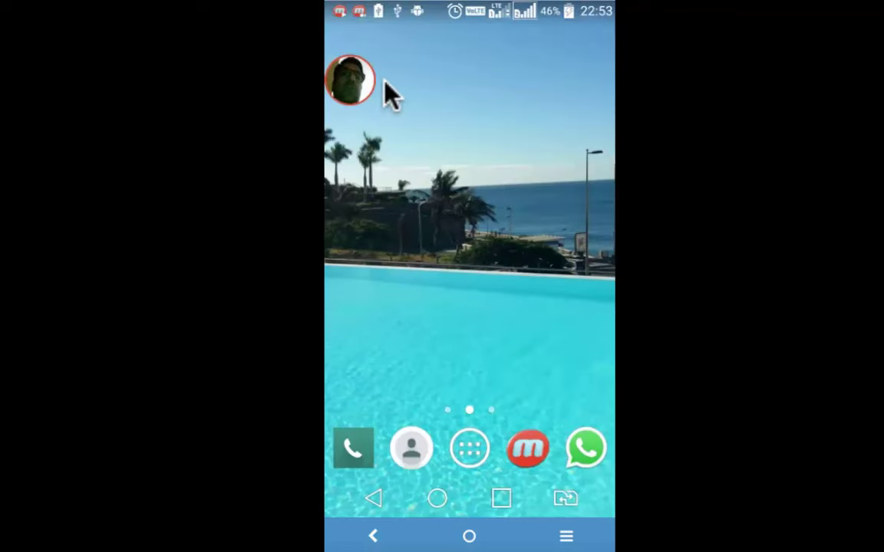
{"action": "left_click_drag", "start_coordinate": [350, 79], "coordinate": [515, 129]}
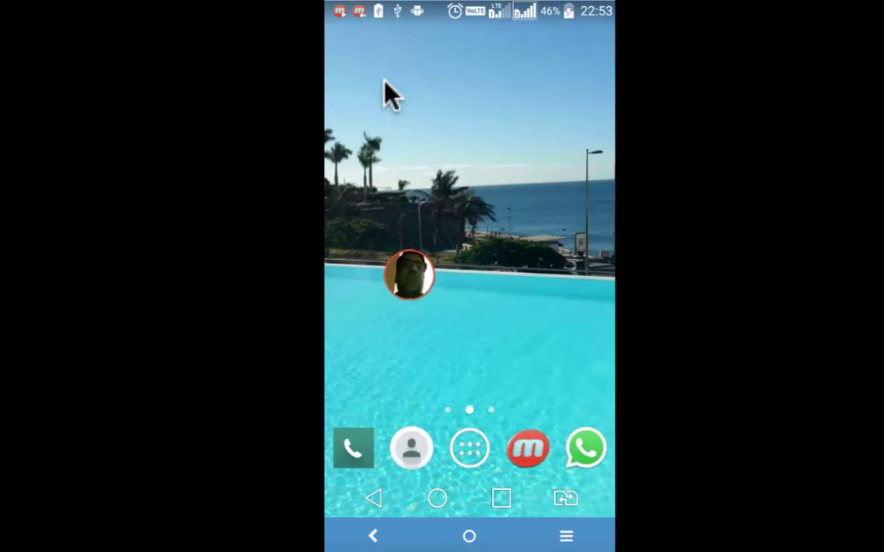
Reopen the recording preferences from the widget and set the Aircircle display option to Profile picture.
{"action": "left_click", "coordinate": [437, 274]}
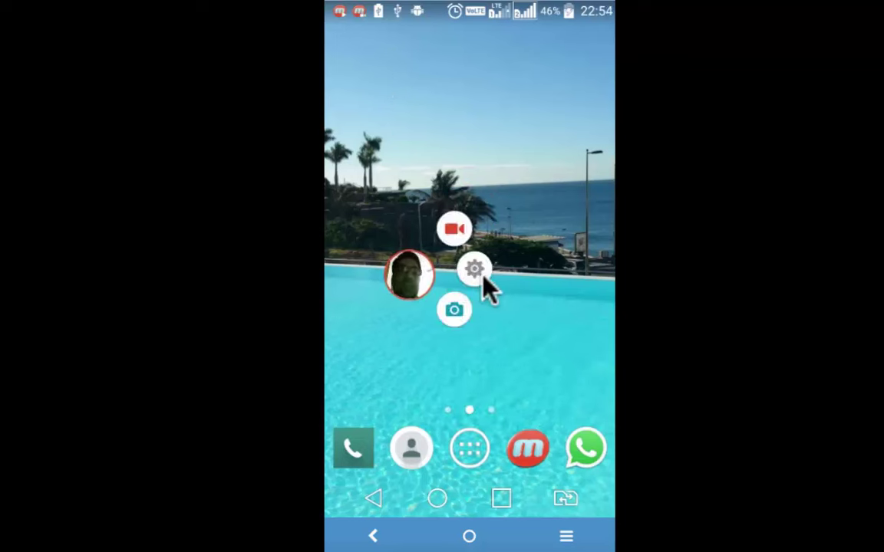
{"action": "left_click", "coordinate": [482, 274]}
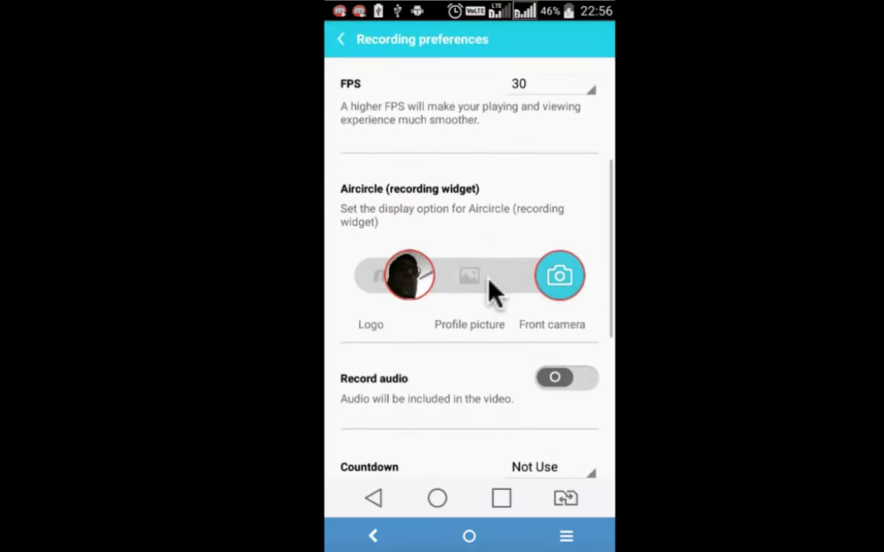
{"action": "left_click", "coordinate": [465, 277]}
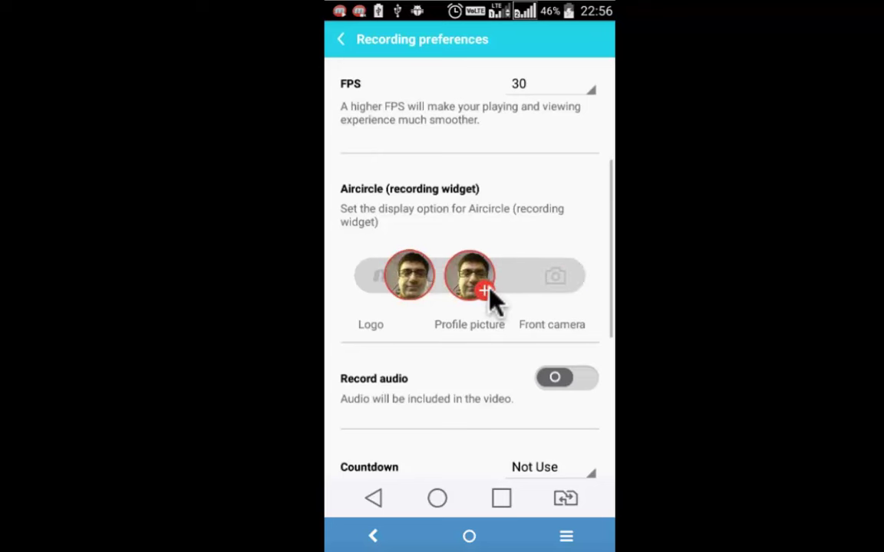
Turn on Record audio and set the recording countdown to 3sec.
{"action": "scroll", "coordinate": [489, 291], "scroll_direction": "down", "scroll_amount": 4}
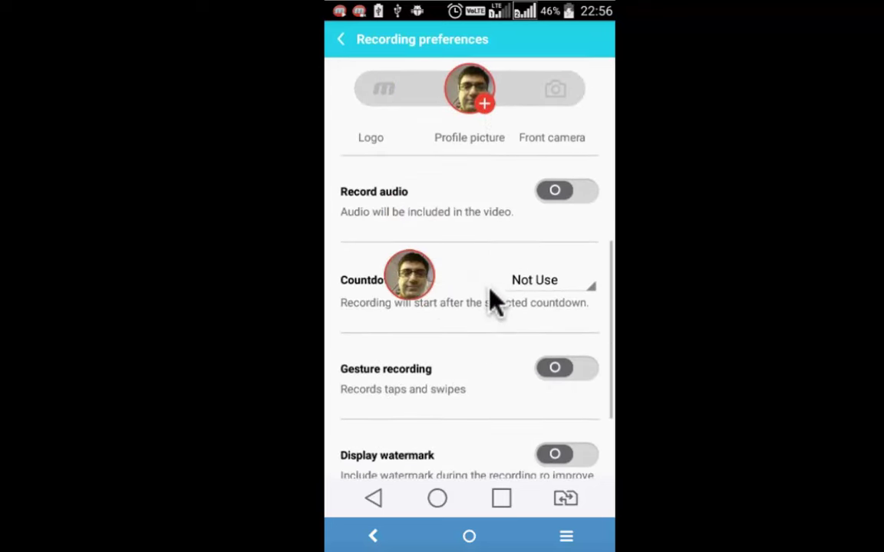
{"action": "scroll", "coordinate": [495, 301], "scroll_direction": "down", "scroll_amount": 3}
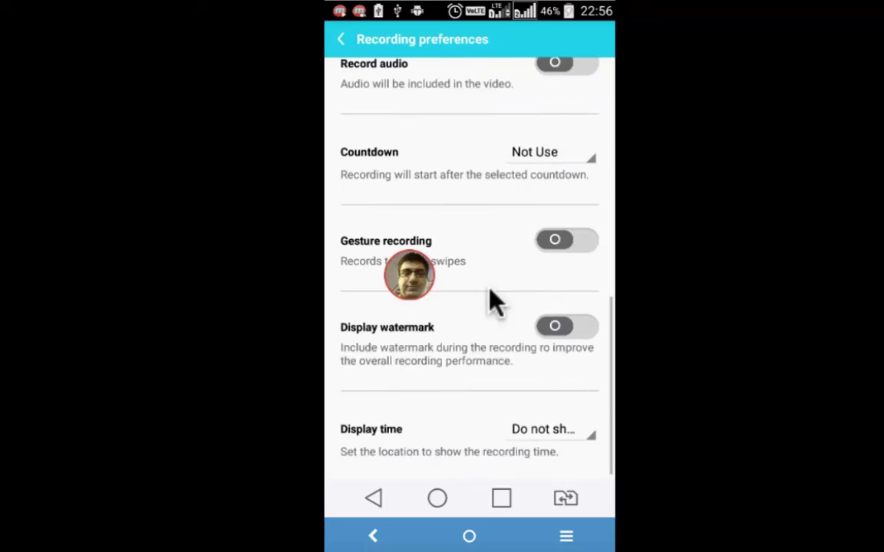
{"action": "scroll", "coordinate": [541, 145], "scroll_direction": "up", "scroll_amount": 2}
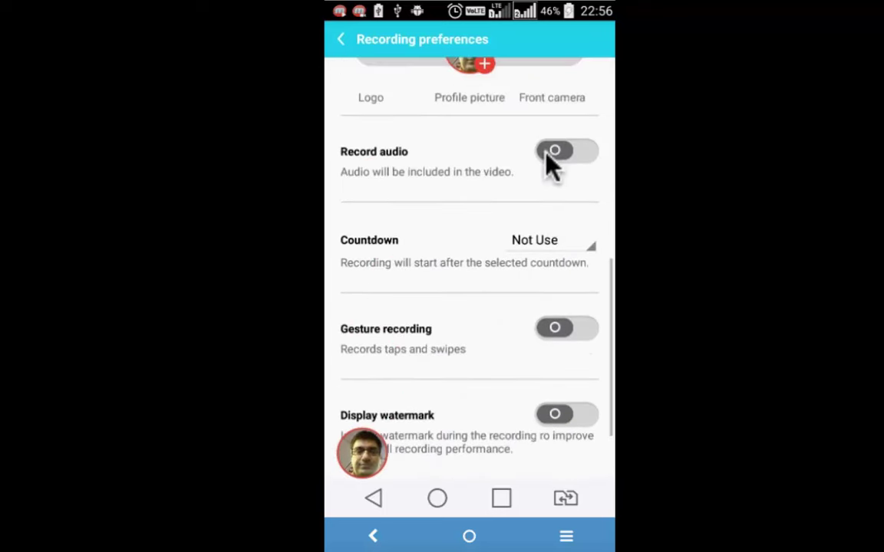
{"action": "left_click", "coordinate": [563, 151]}
{"action": "left_click", "coordinate": [583, 247]}
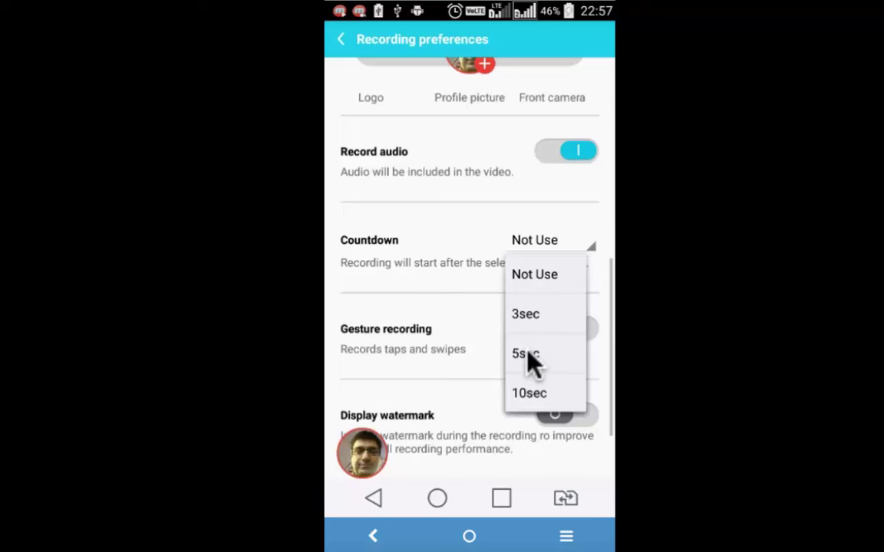
{"action": "left_click", "coordinate": [526, 314]}
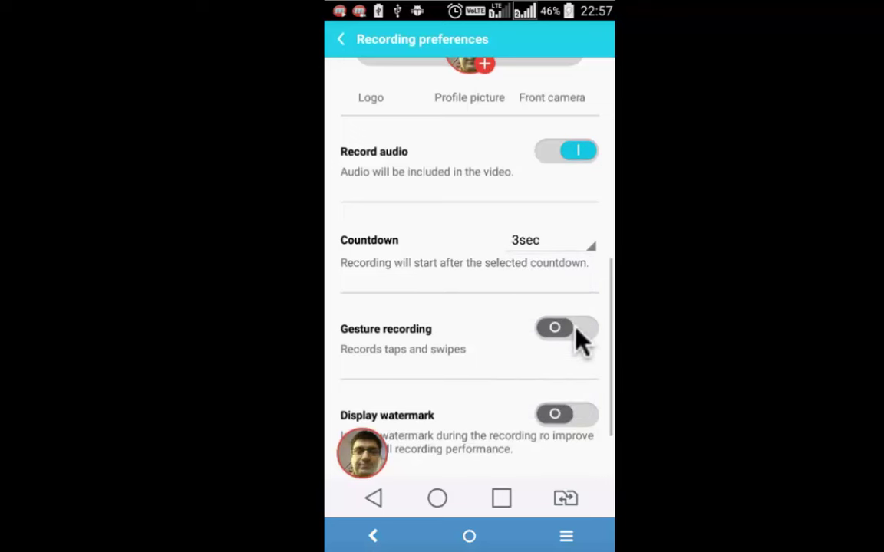
Turn on Gesture recording so that taps and swipes are captured.
{"action": "left_click_drag", "start_coordinate": [576, 330], "coordinate": [558, 355]}
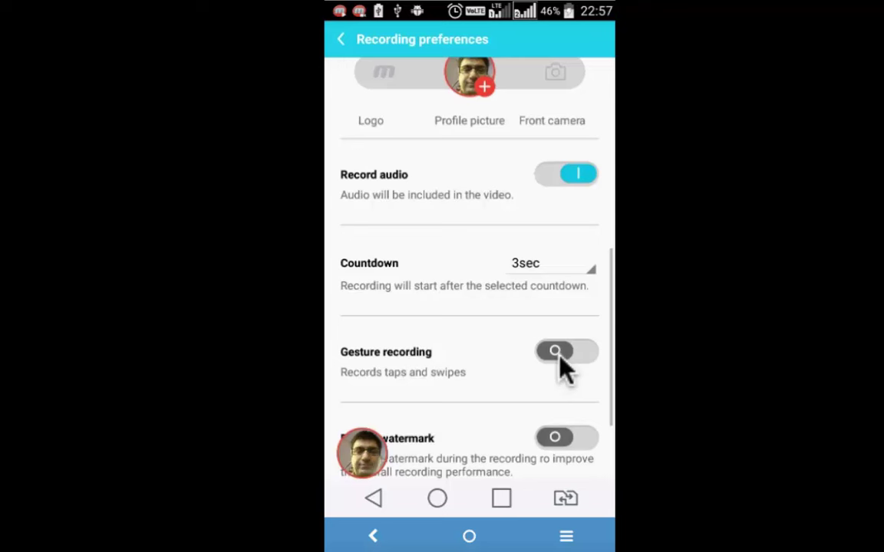
{"action": "left_click", "coordinate": [559, 354]}
{"action": "scroll", "coordinate": [526, 356], "scroll_direction": "down", "scroll_amount": 3}
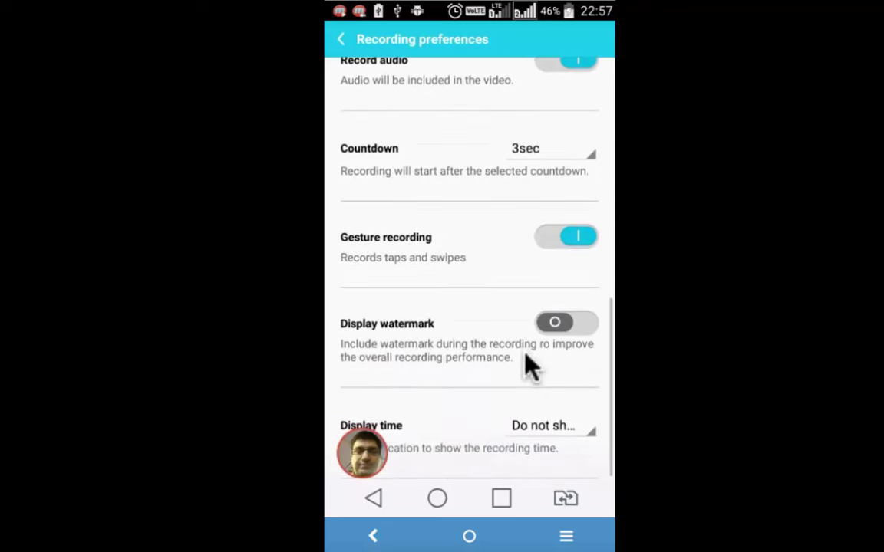
Set the Display time location to Top-left corner and return to the phone's home screen.
{"action": "left_click", "coordinate": [592, 431]}
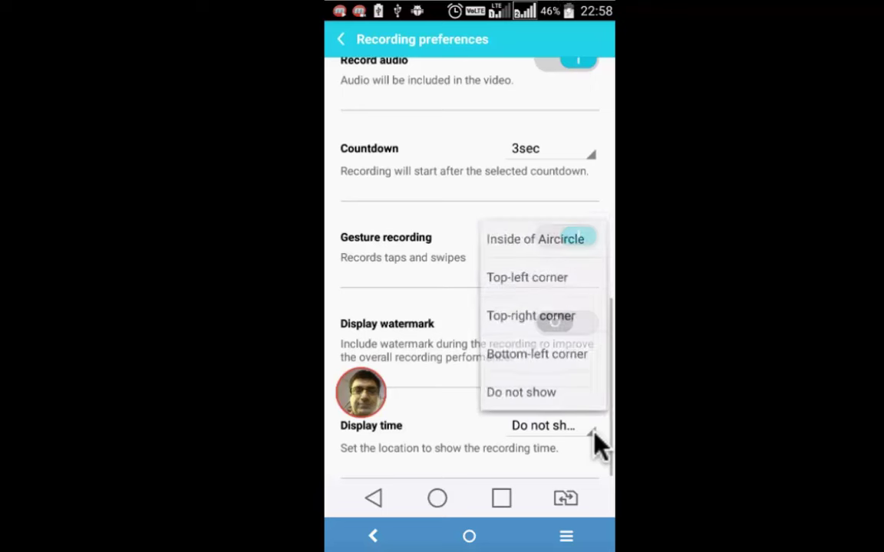
{"action": "left_click", "coordinate": [537, 284]}
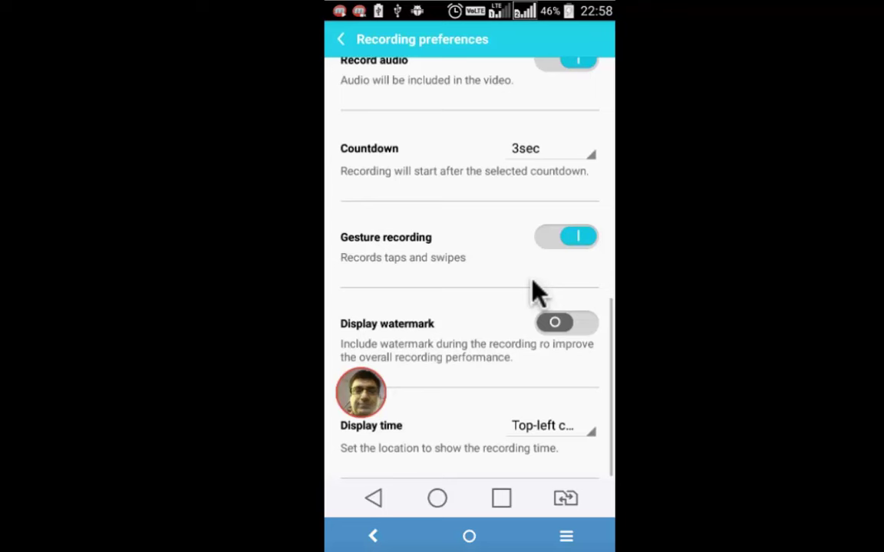
{"action": "key", "text": "Home"}
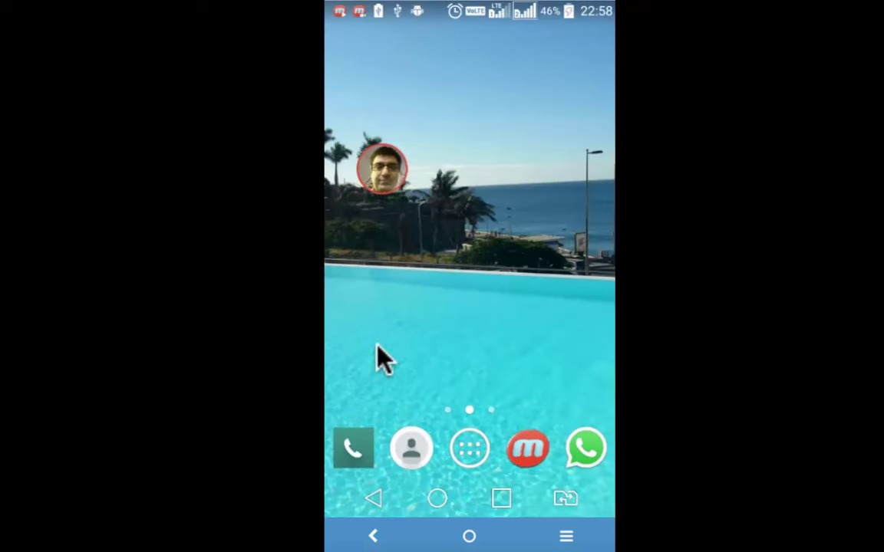
Record a short test clip of the home screen from the Aircircle widget and close the recorded-video prompt without viewing it.
{"action": "left_click", "coordinate": [384, 172]}
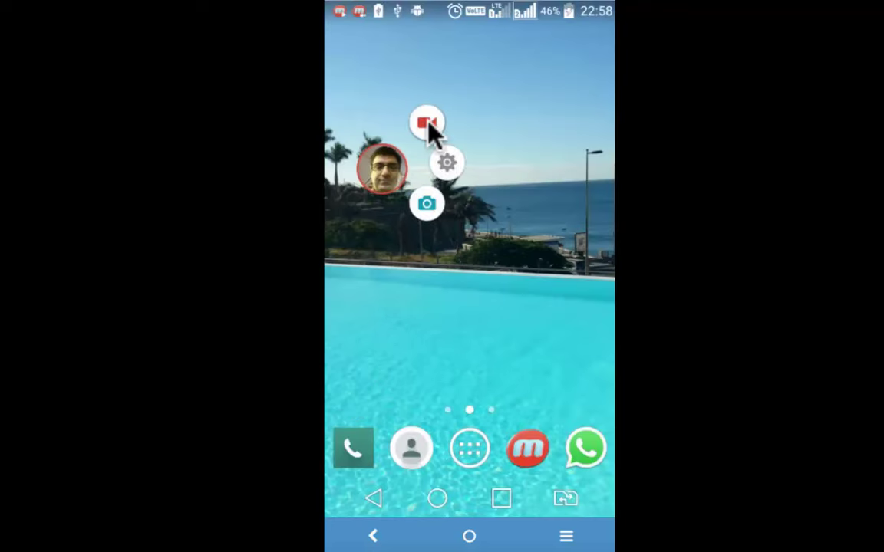
{"action": "left_click", "coordinate": [427, 124]}
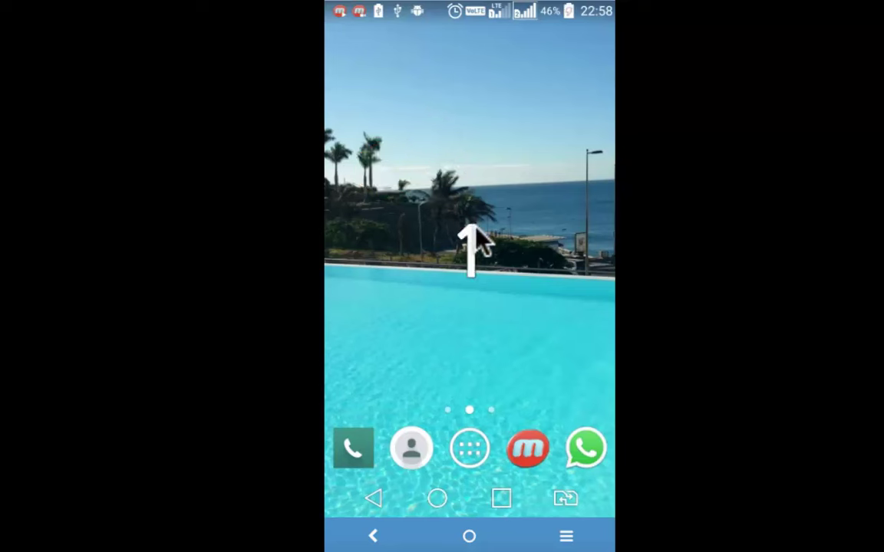
{"action": "left_click_drag", "start_coordinate": [382, 169], "coordinate": [390, 121]}
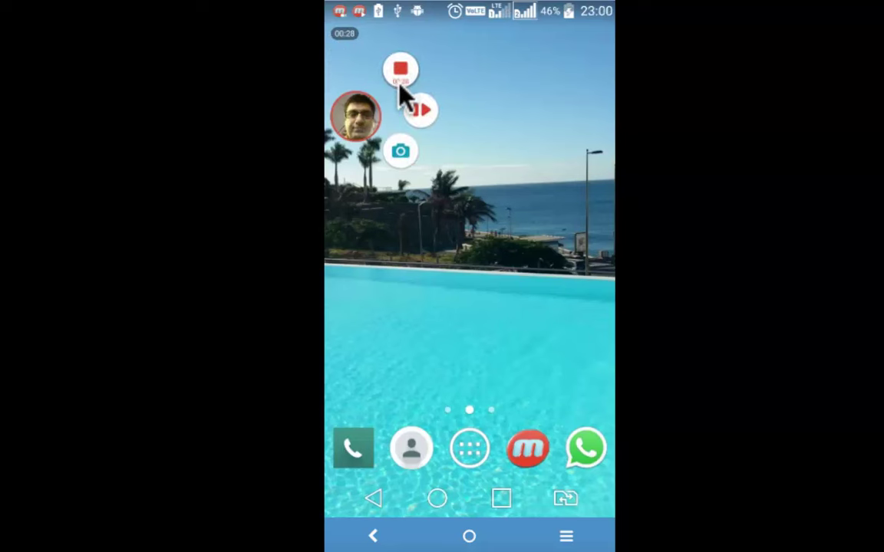
{"action": "left_click", "coordinate": [400, 73]}
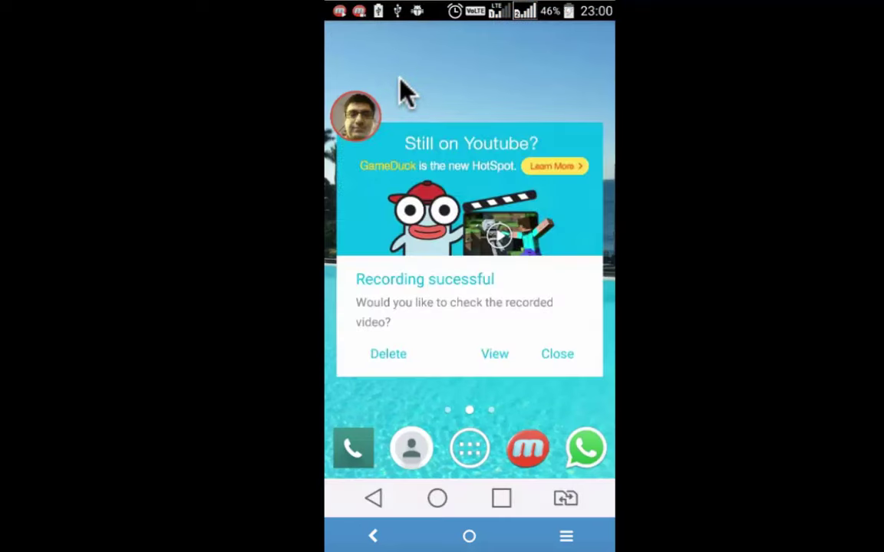
{"action": "left_click", "coordinate": [557, 354]}
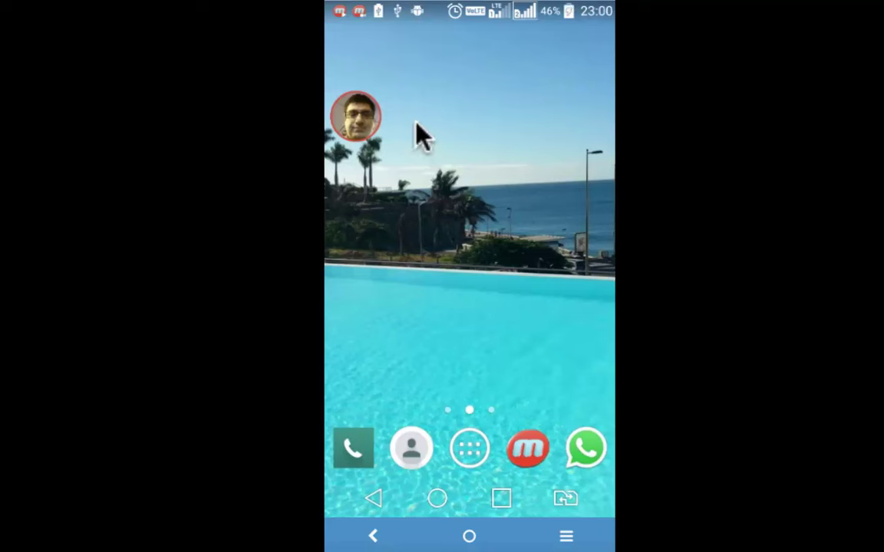
Dismiss the Aircircle widget from the home screen by moving it onto the close target.
{"action": "left_click_drag", "start_coordinate": [364, 117], "coordinate": [363, 117]}
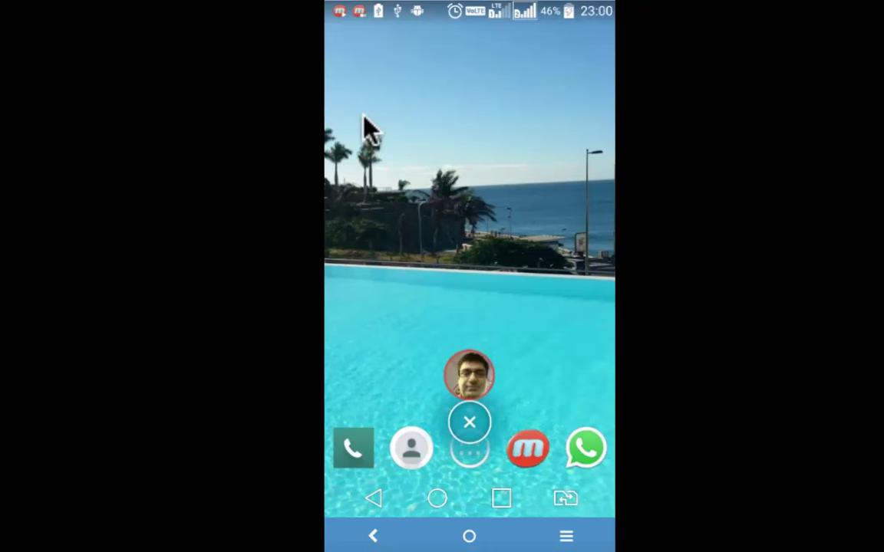